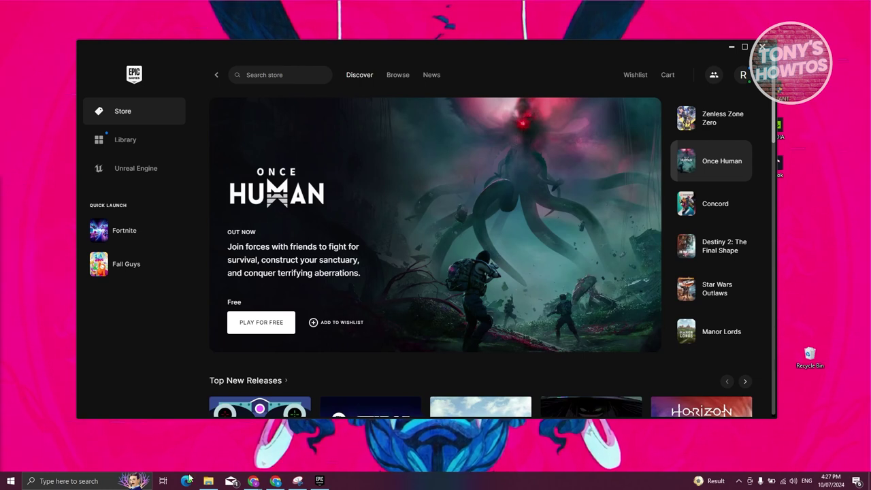
Open File Explorer at This PC over the Epic Games Launcher store page.
left_click(208, 481)
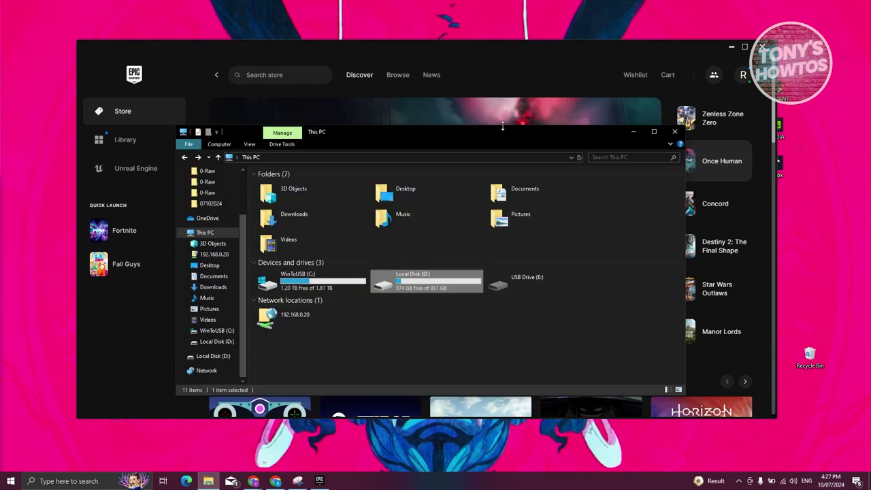
Create a new folder named 'EPIC GAMES' at the root of Local Disk (D:).
left_click_drag(505, 133, 513, 115)
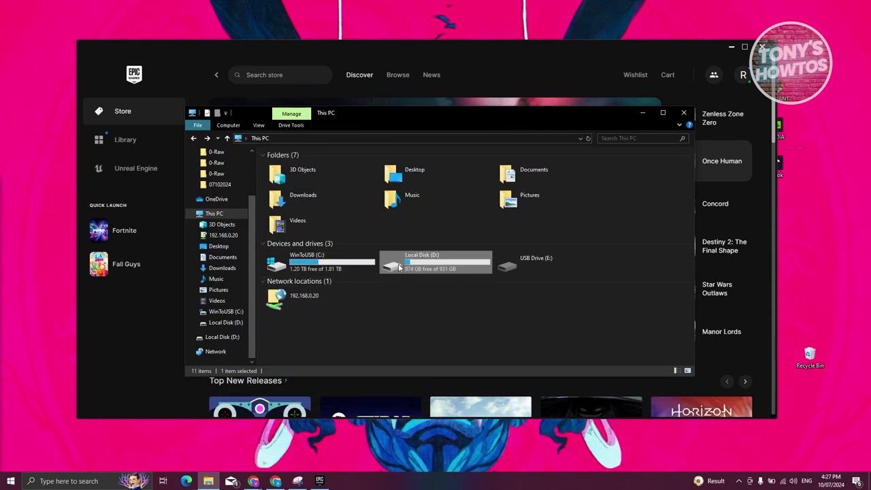
double_click(398, 266)
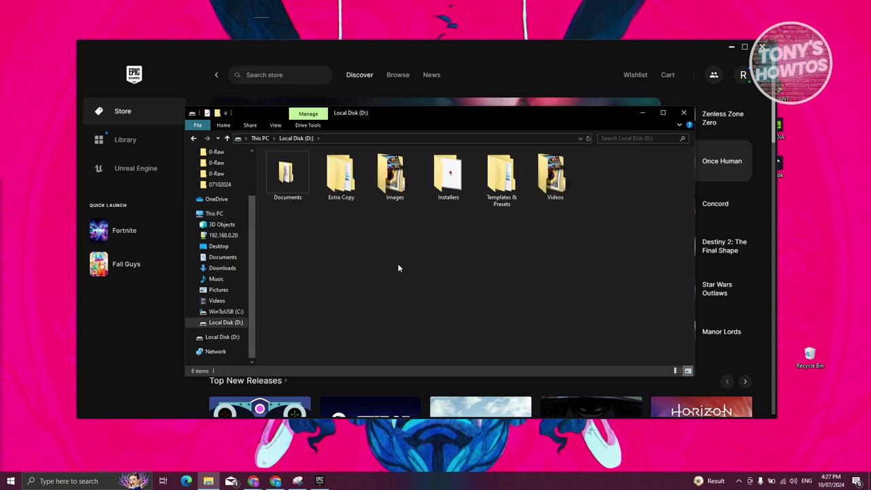
right_click(322, 275)
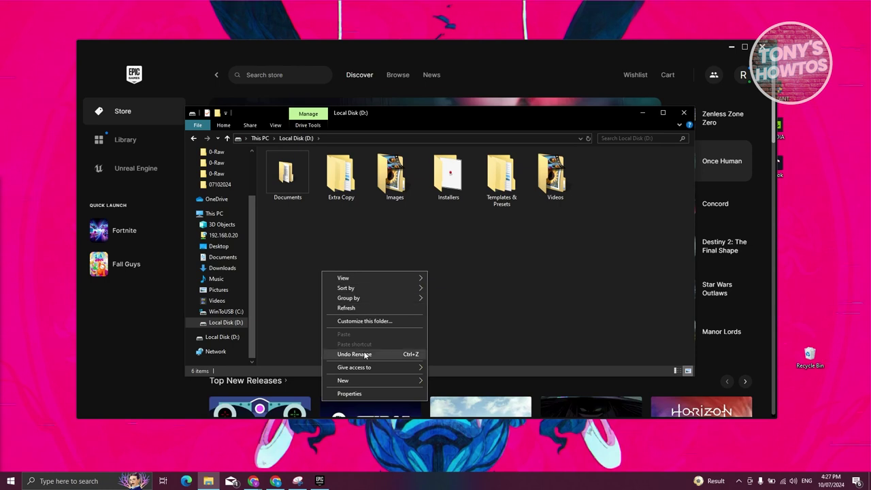
mouse_move(420, 382)
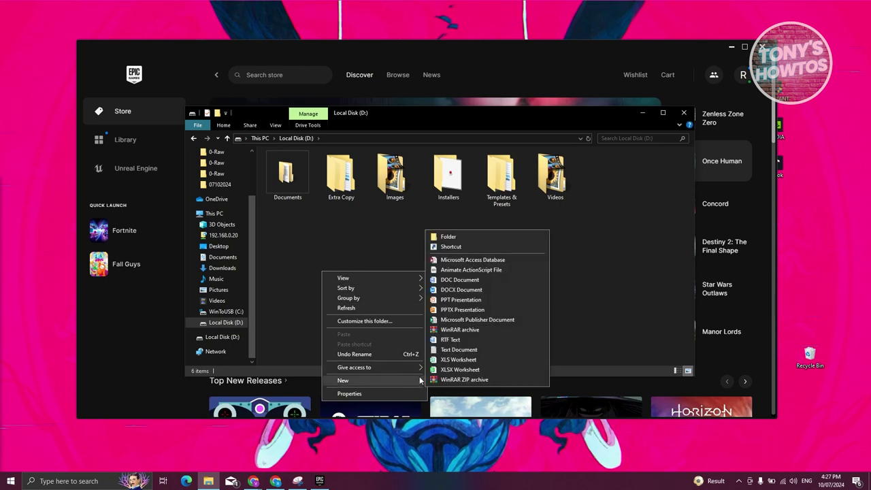
left_click(454, 237)
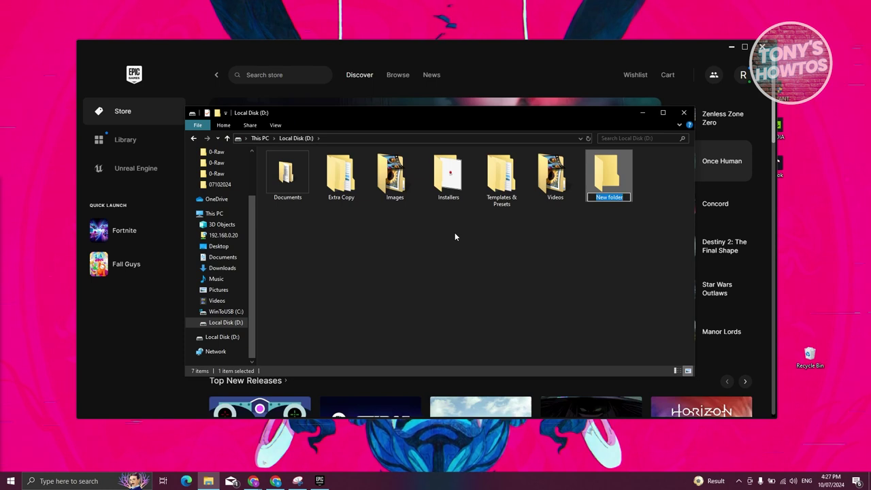
type("EPIC GAMES")
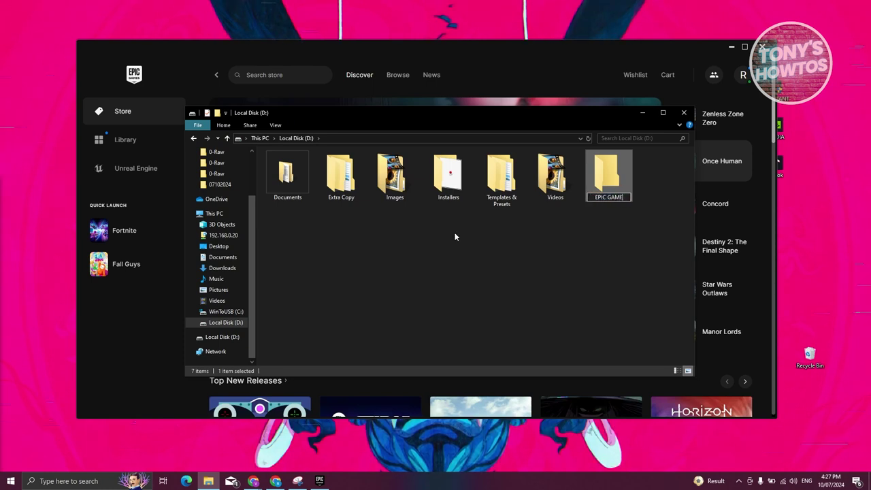
left_click(456, 234)
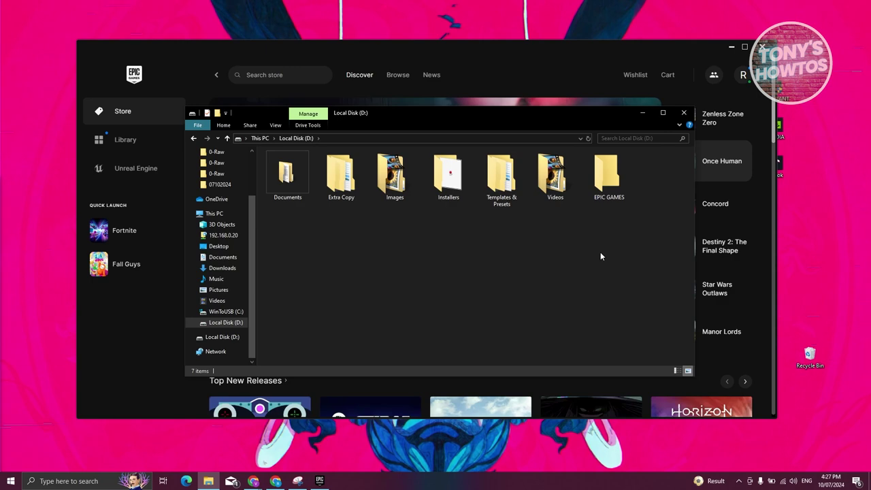
Minimize Explorer and open the Manage dialog for Fall Guys from the Library.
left_click(644, 115)
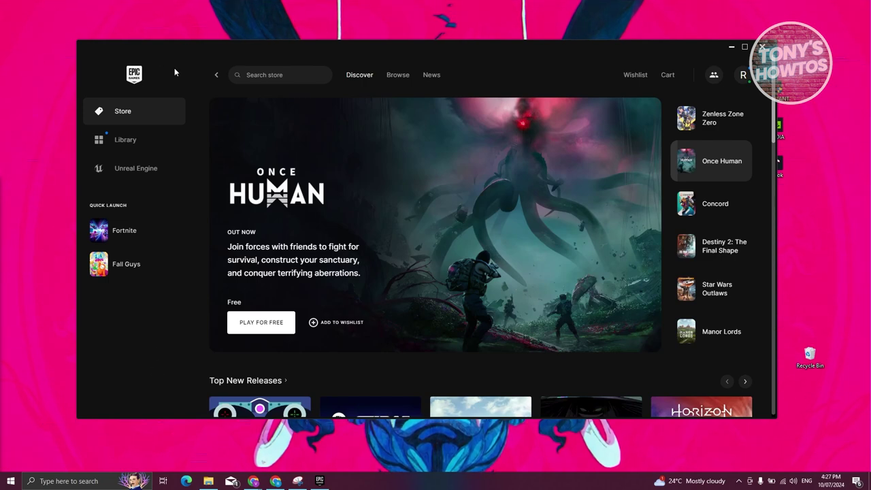
left_click(121, 141)
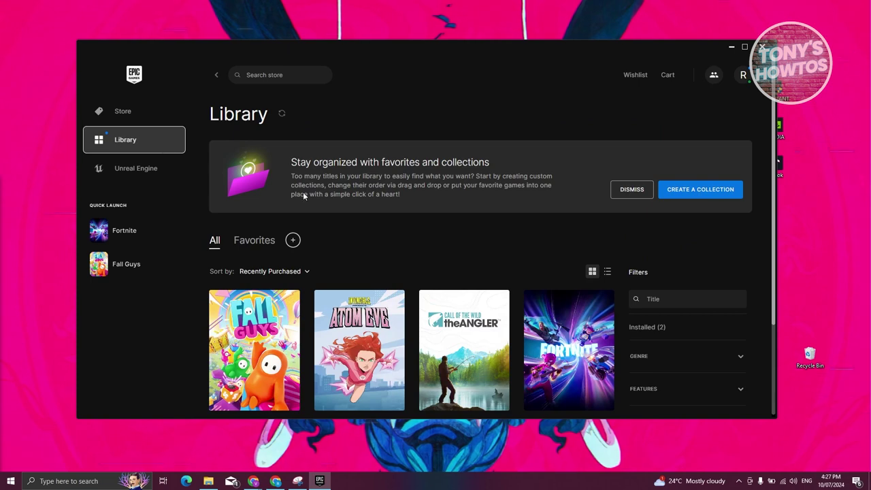
scroll(220, 168, "down", 2)
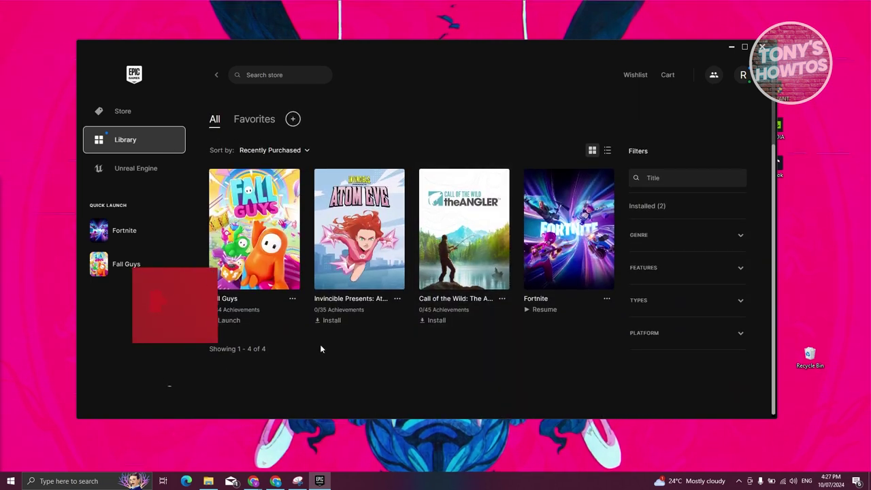
left_click(292, 299)
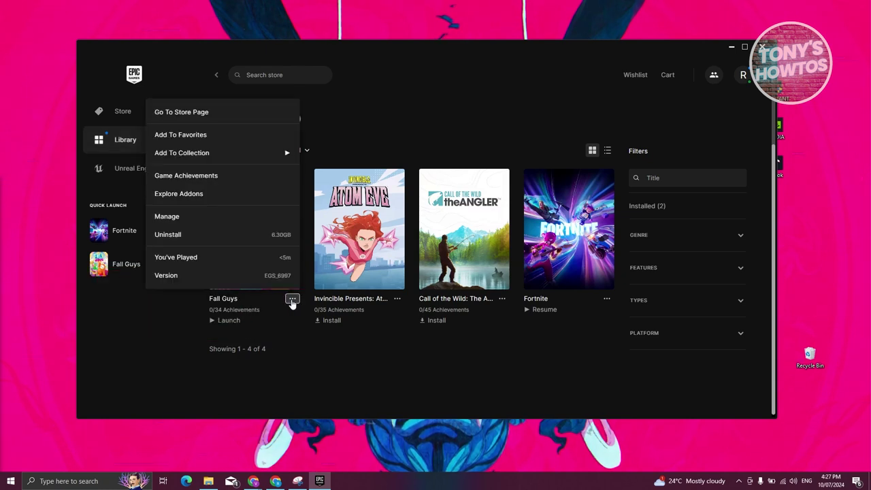
left_click(230, 218)
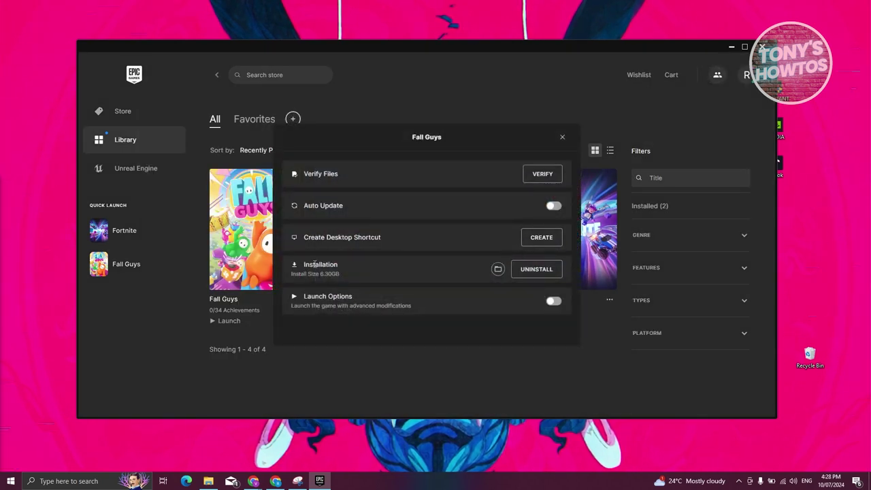
Copy the FallGuys folder from C:\Program Files\Epic Games, then switch to the Local Disk (D:) window.
left_click(498, 269)
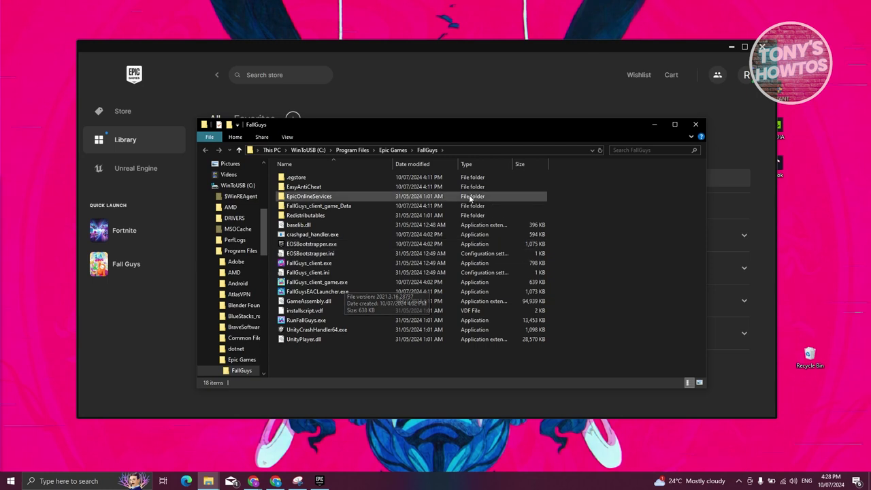
left_click(394, 150)
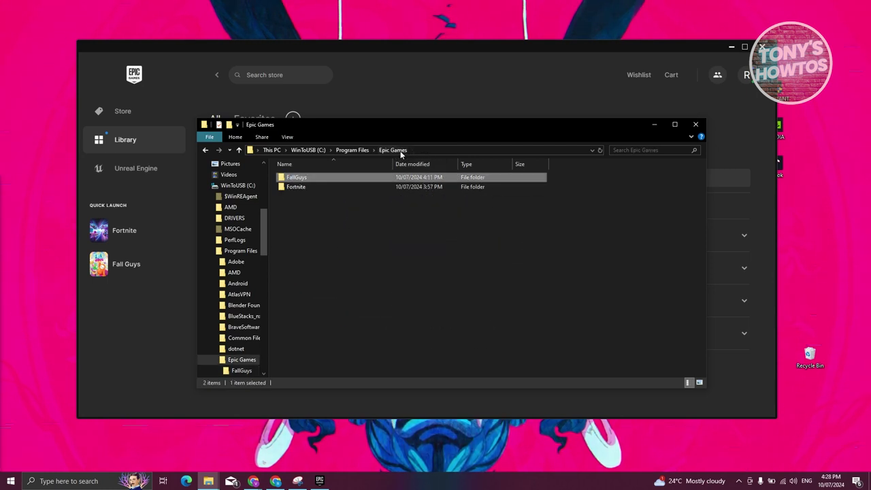
right_click(303, 181)
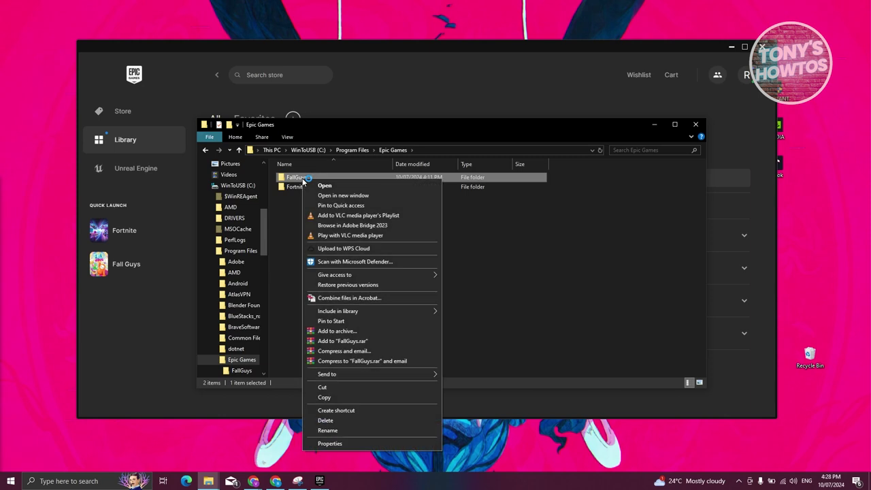
left_click(331, 398)
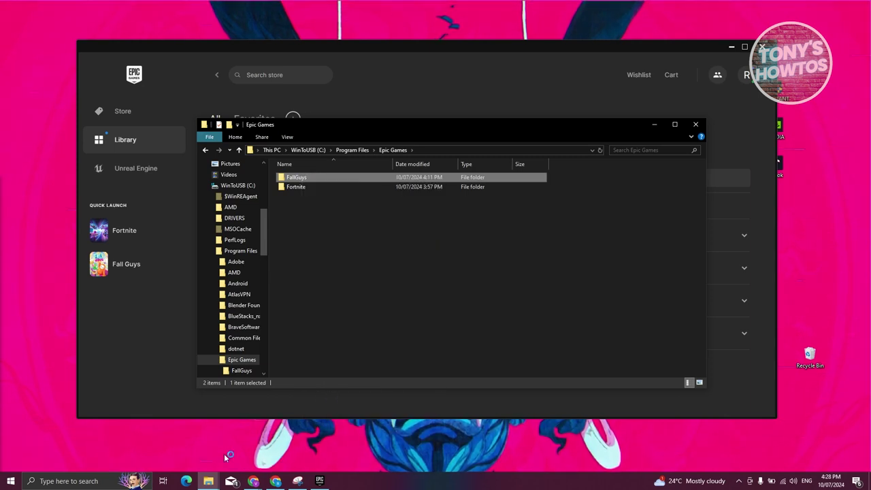
left_click(209, 482)
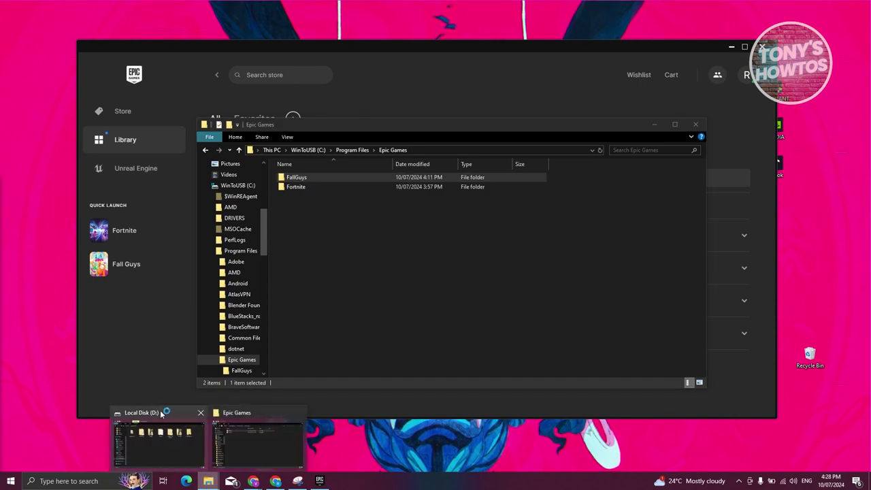
left_click(160, 410)
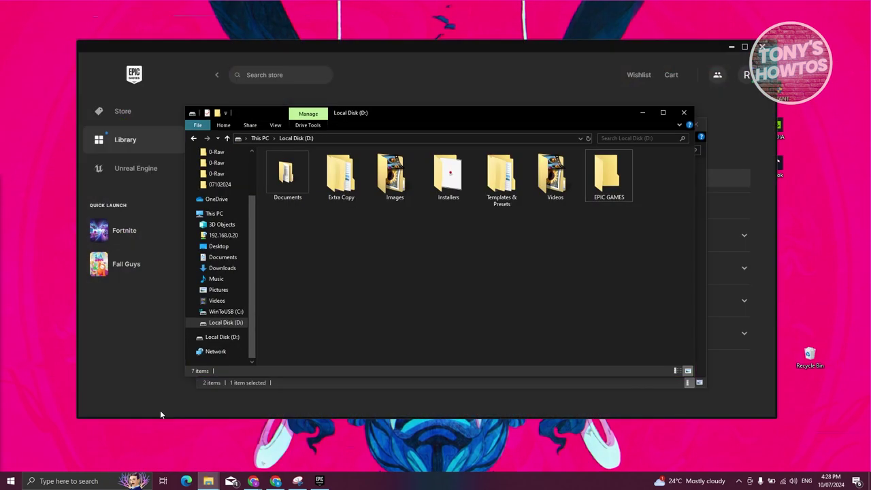
Paste the copied folder into D:\EPIC GAMES as 'FallGuys 1', then return to the launcher.
double_click(608, 175)
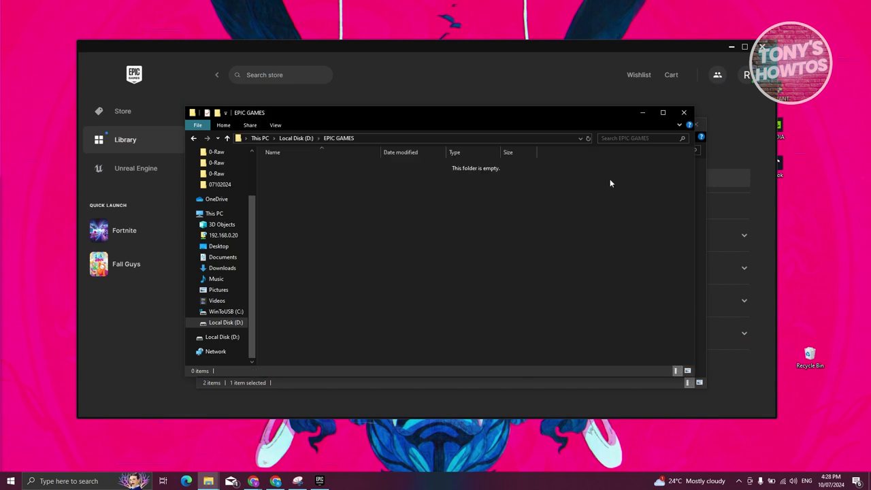
right_click(331, 209)
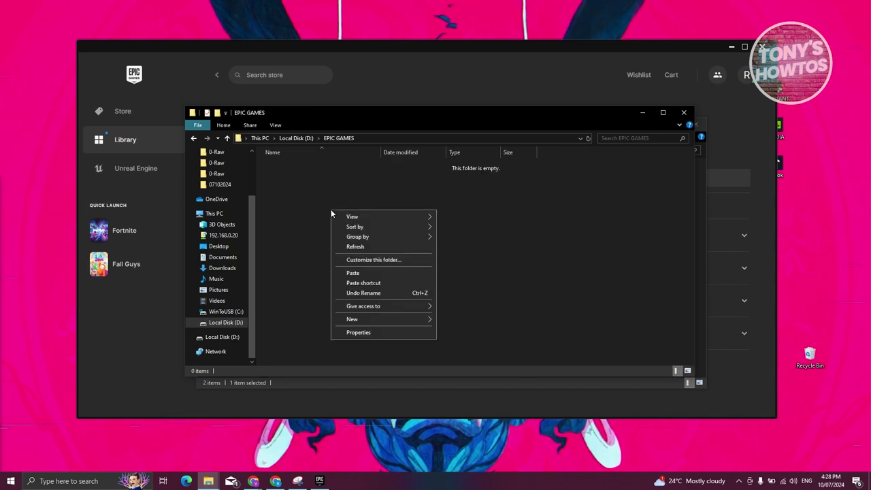
left_click(359, 273)
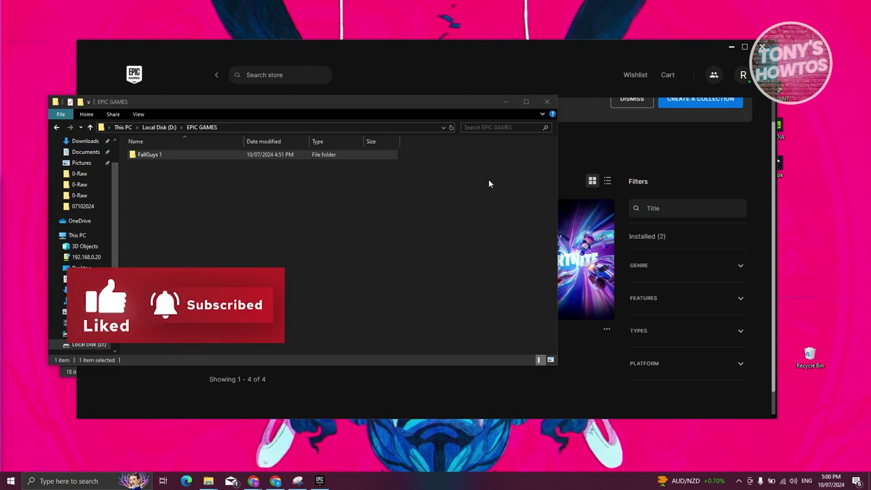
left_click(415, 54)
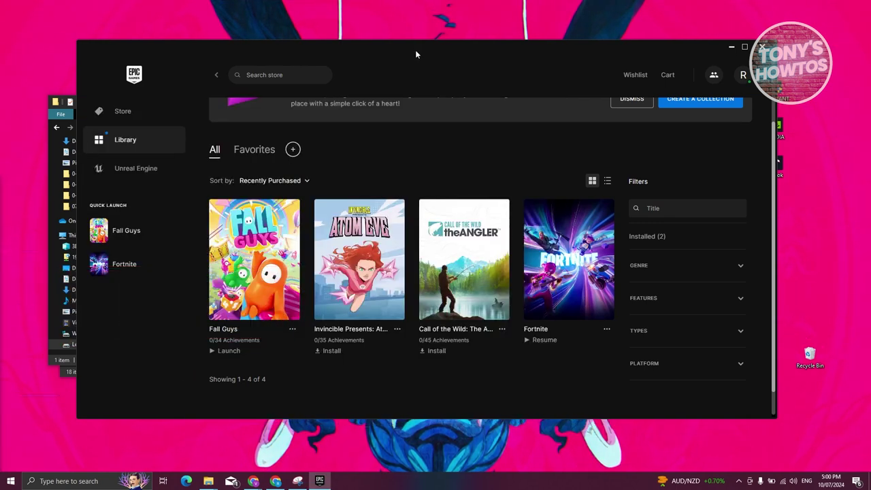
Uninstall Fall Guys from the Library, then start reinstalling it.
left_click(292, 329)
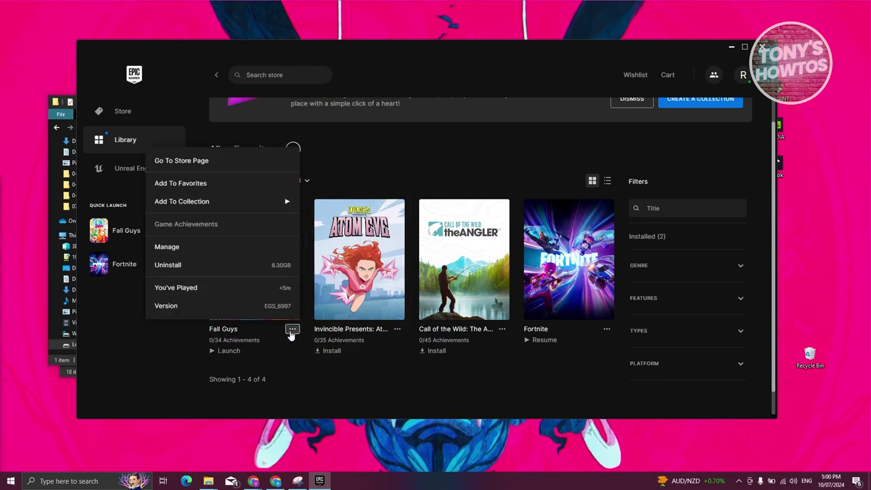
left_click(188, 265)
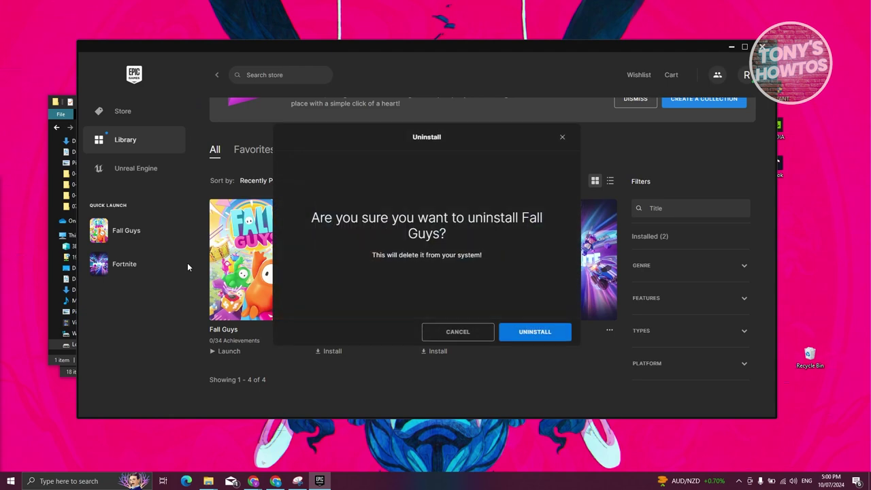
left_click(534, 334)
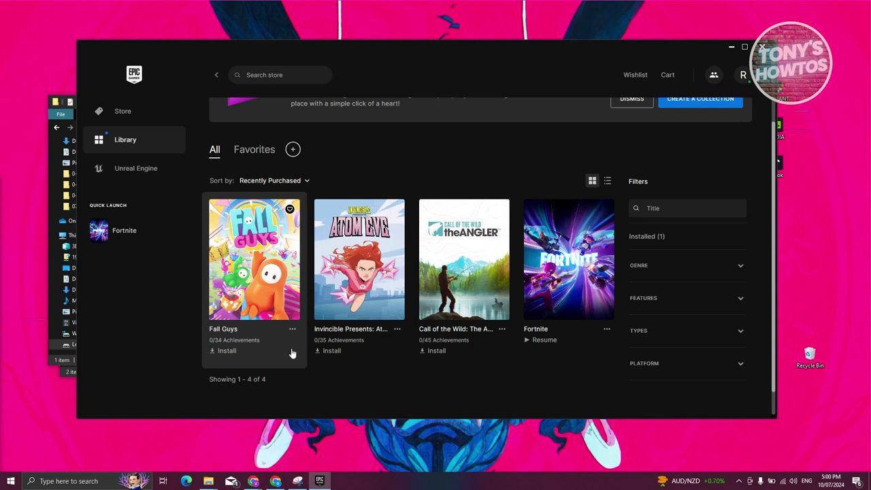
left_click(227, 351)
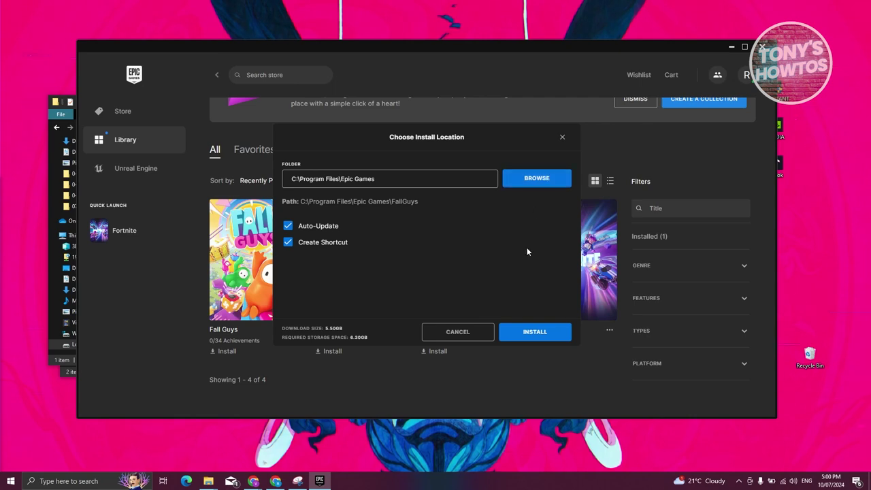
Set D:\EPIC GAMES as the Fall Guys install folder and start the installation.
left_click(534, 180)
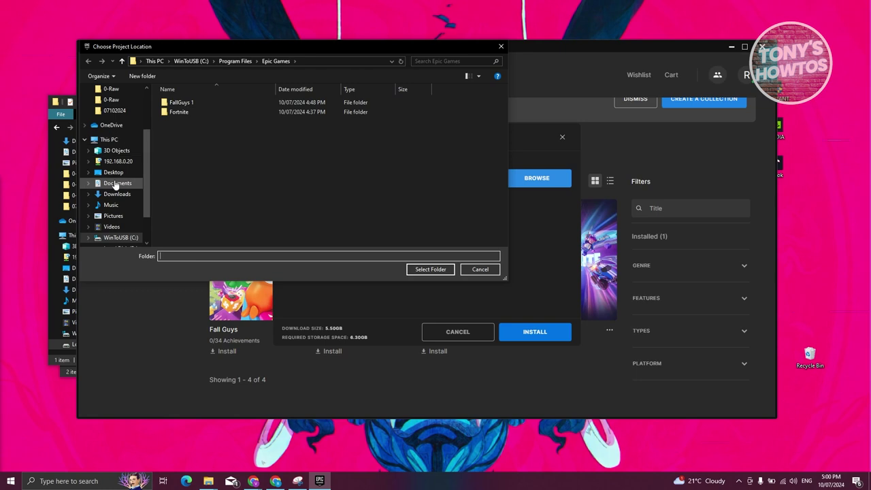
left_click(118, 141)
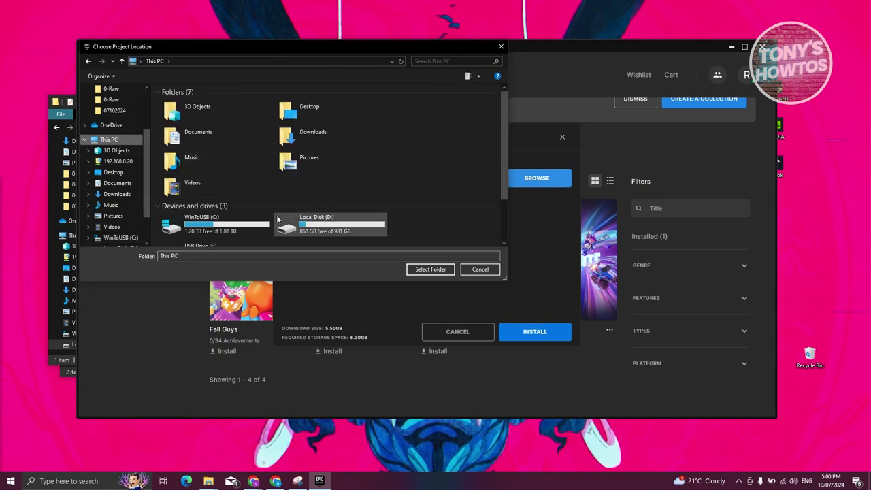
double_click(311, 228)
left_click(208, 113)
double_click(209, 112)
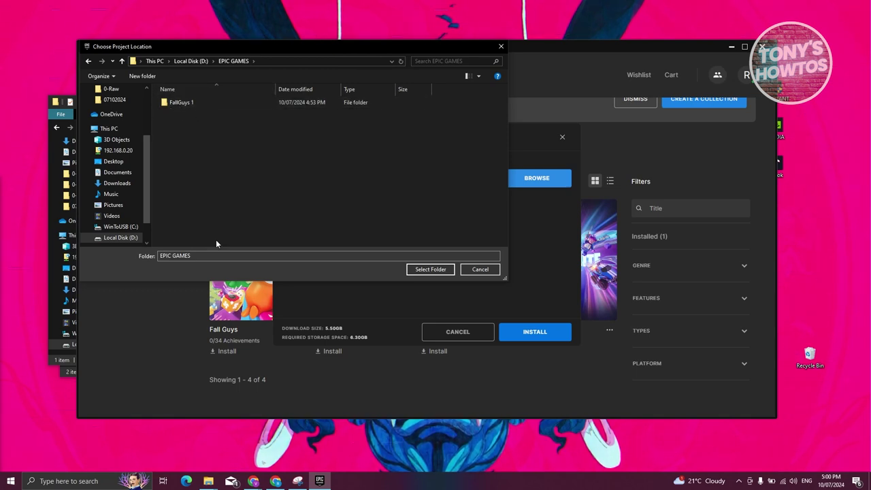
left_click_drag(198, 257, 133, 258)
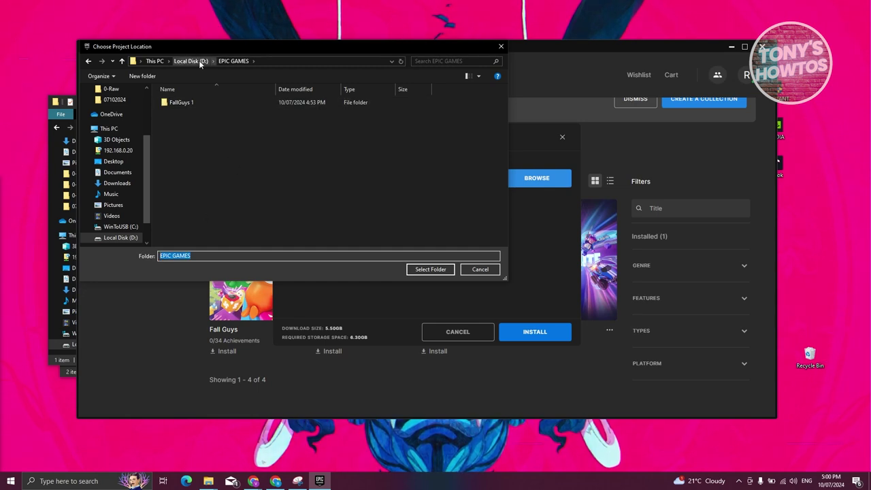
left_click(199, 61)
left_click(192, 114)
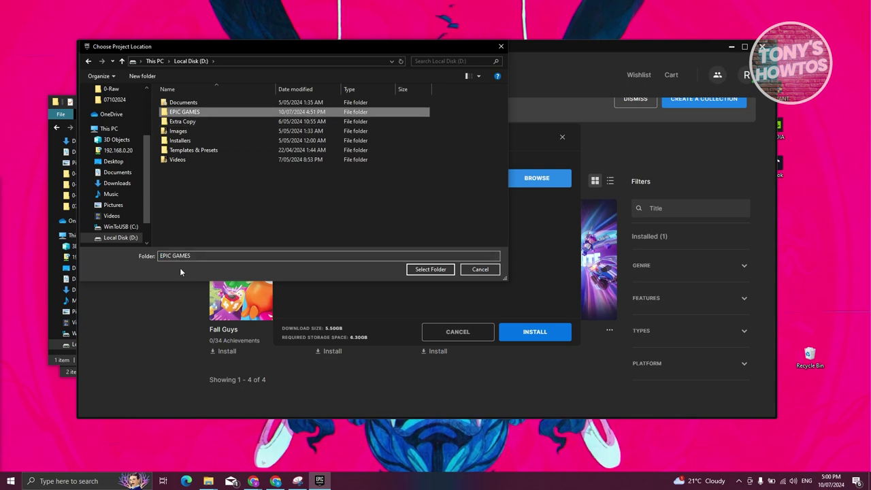
left_click(429, 269)
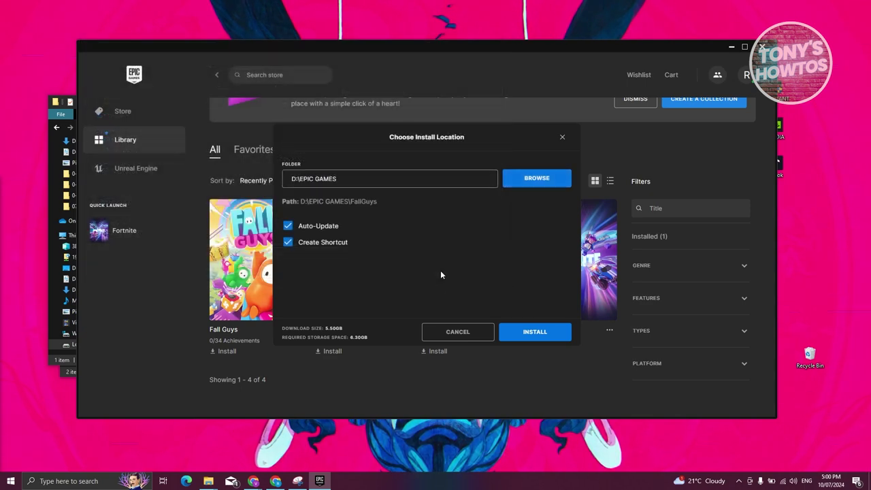
left_click(533, 333)
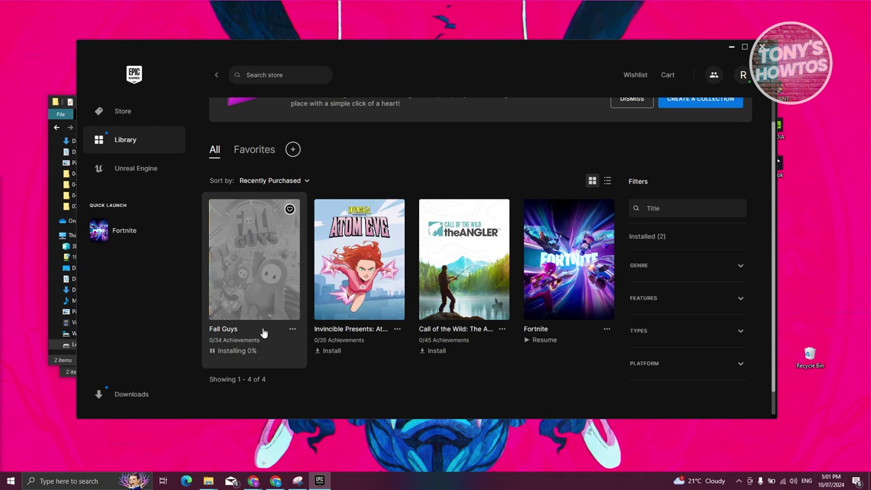
Pause the Fall Guys installation at 1% from the Downloads panel.
left_click(131, 396)
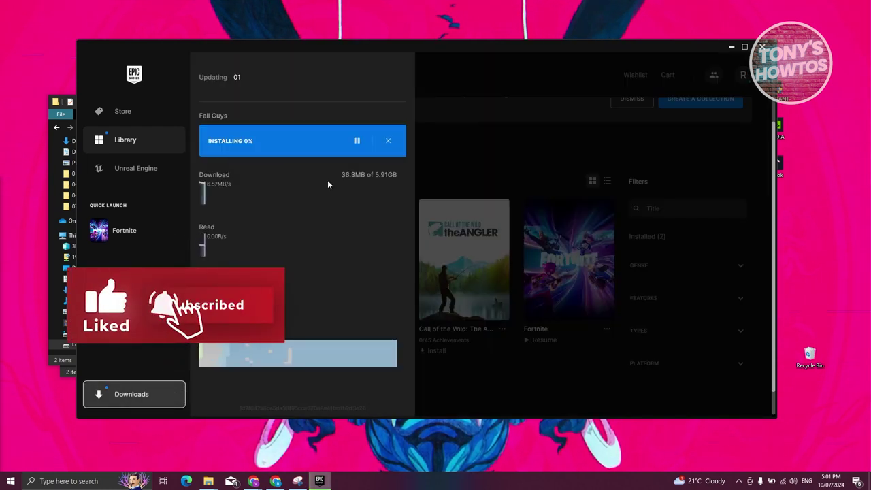
left_click(357, 143)
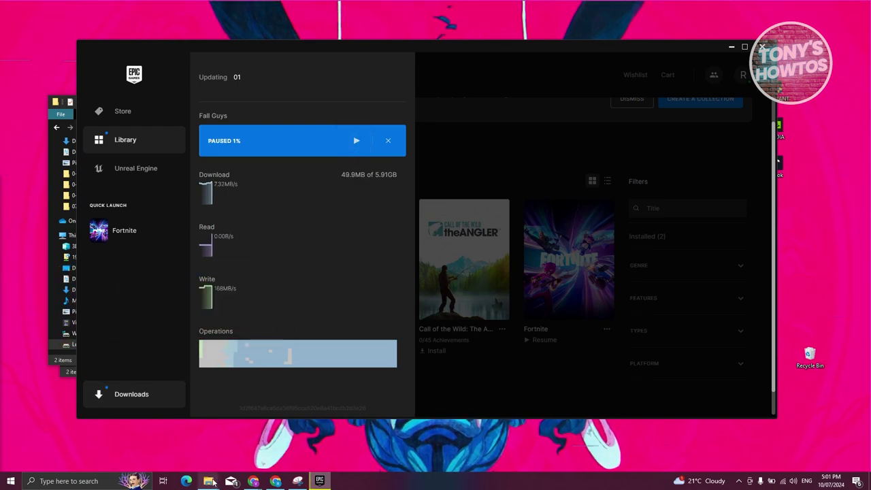
Copy all game files except .egstore from the FallGuys 1 folder.
mouse_move(213, 482)
left_click(185, 445)
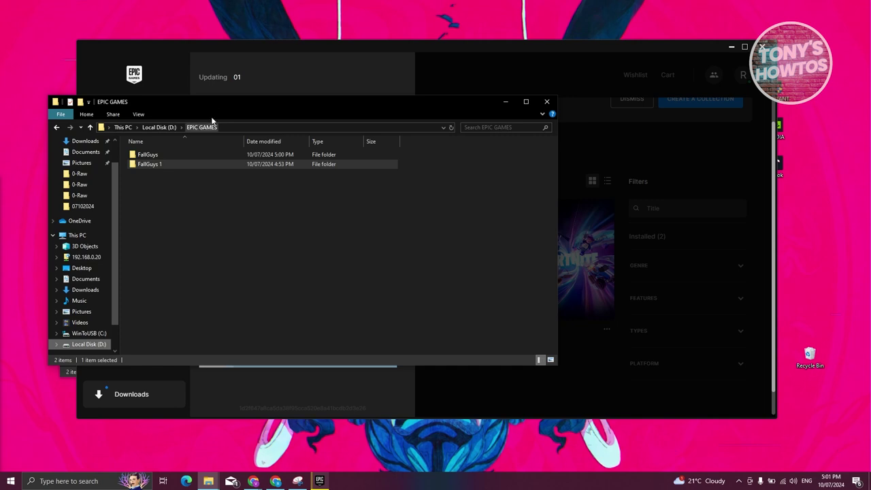
left_click_drag(226, 104, 406, 124)
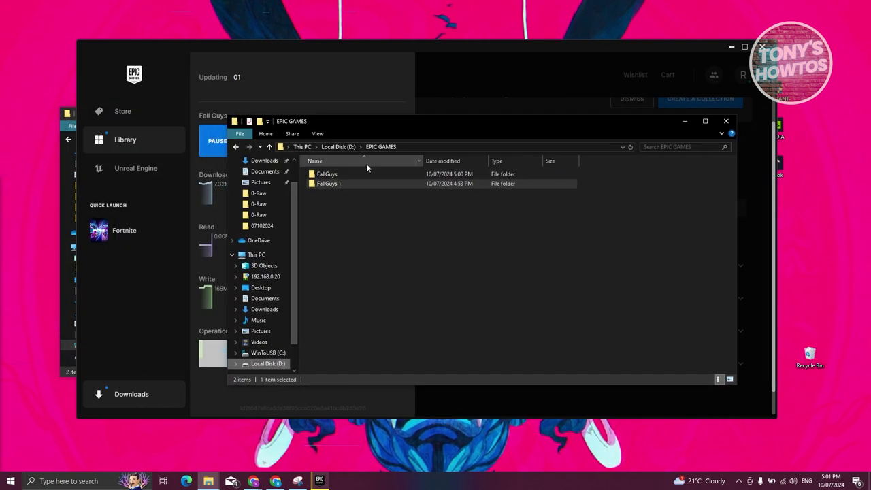
double_click(317, 185)
left_click_drag(303, 185, 380, 356)
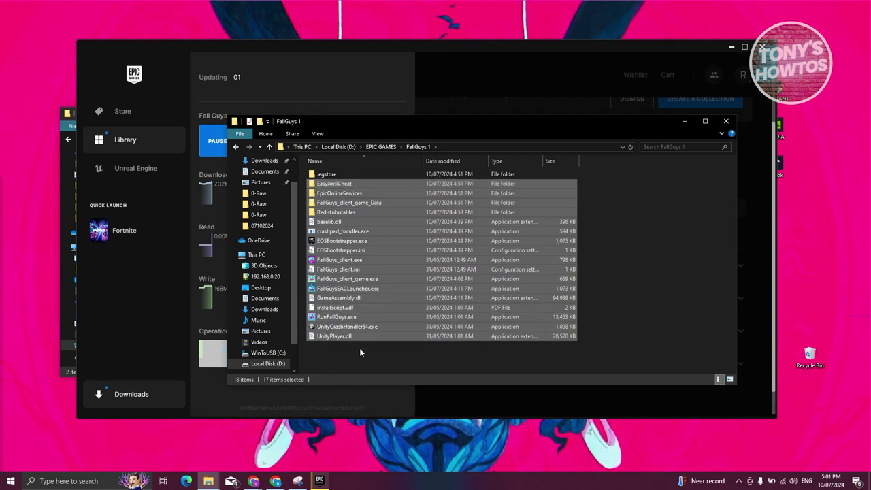
right_click(332, 186)
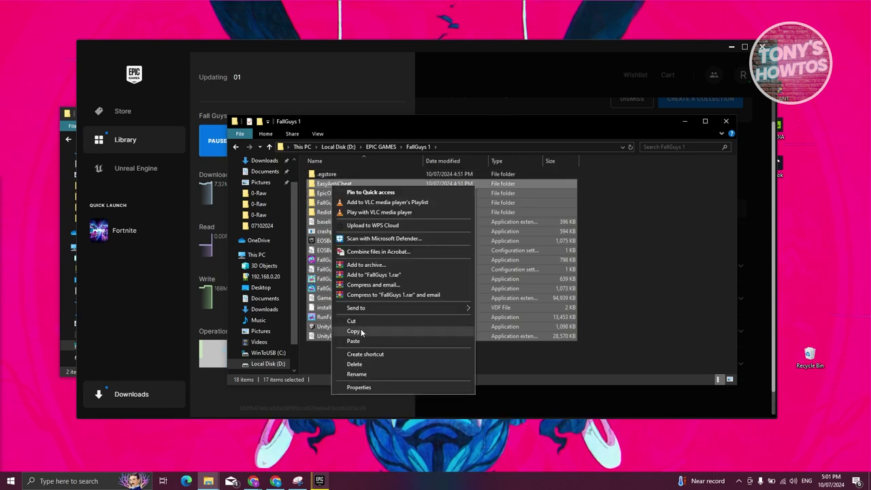
left_click(362, 332)
Paste the copied game files into D:\EPIC GAMES\FallGuys.
left_click(392, 147)
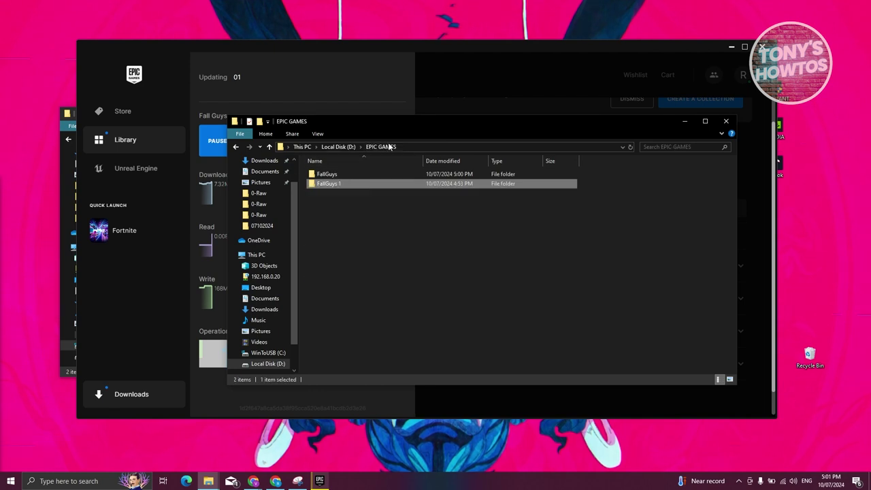
double_click(329, 174)
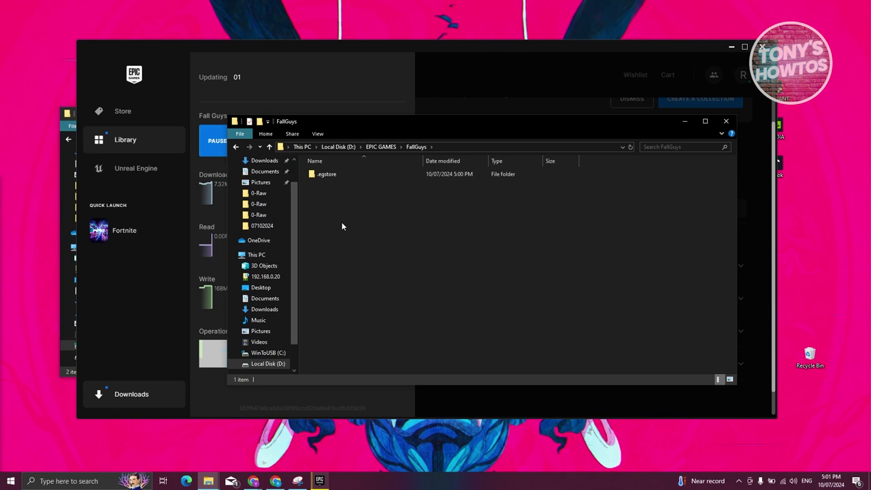
right_click(322, 199)
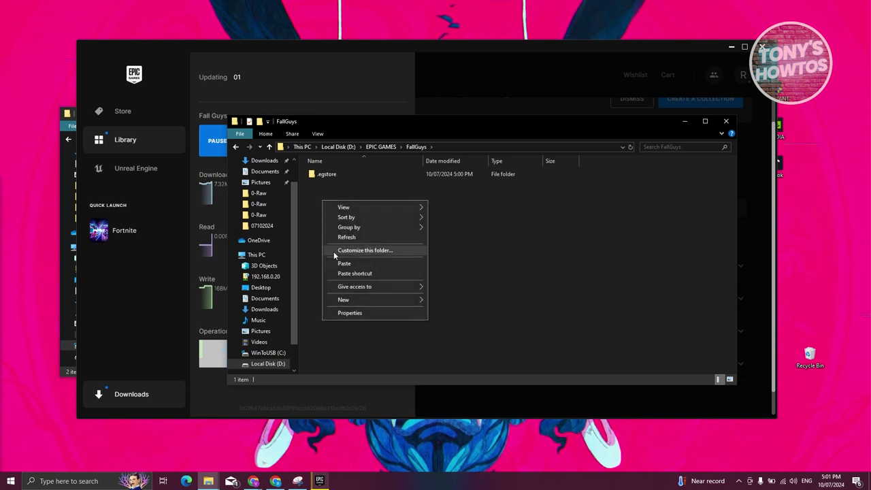
left_click(354, 264)
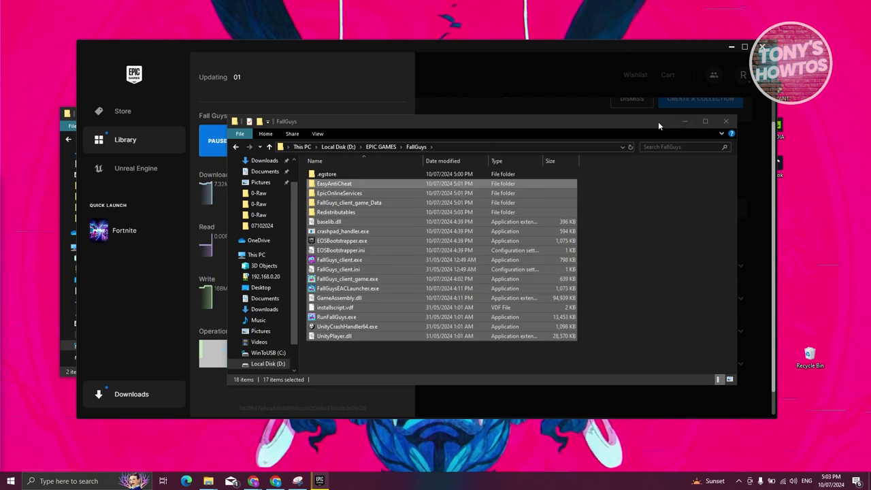
Remove the paused Fall Guys download task and go back to the Library.
left_click(574, 43)
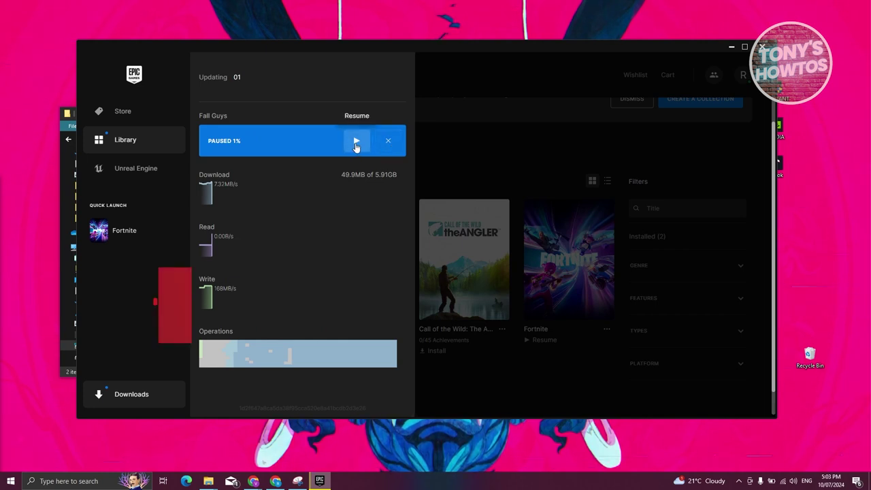
left_click(388, 141)
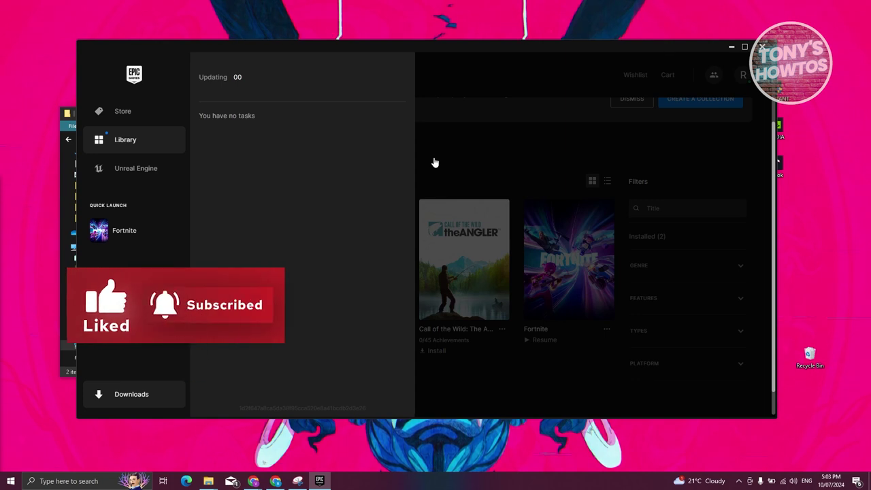
left_click(435, 162)
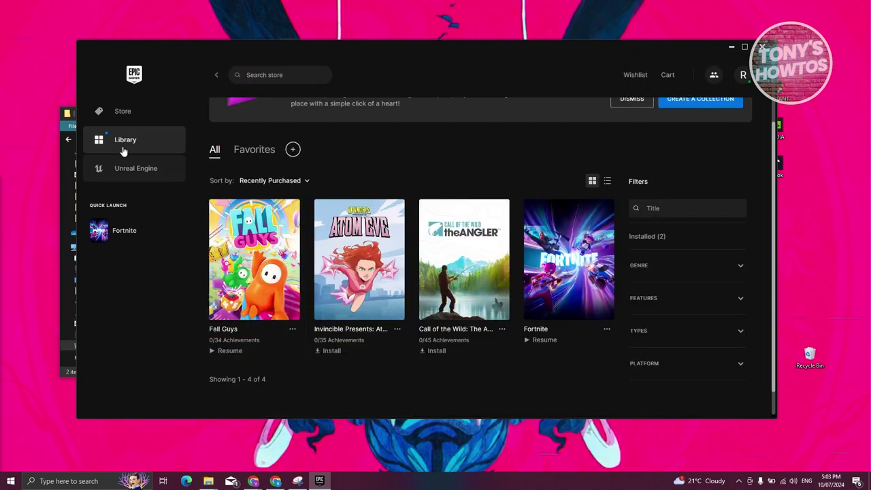
Resume Fall Guys to show Launch, then browse its install location D:\EPIC GAMES containing FallGuys and FallGuys 1.
left_click(218, 351)
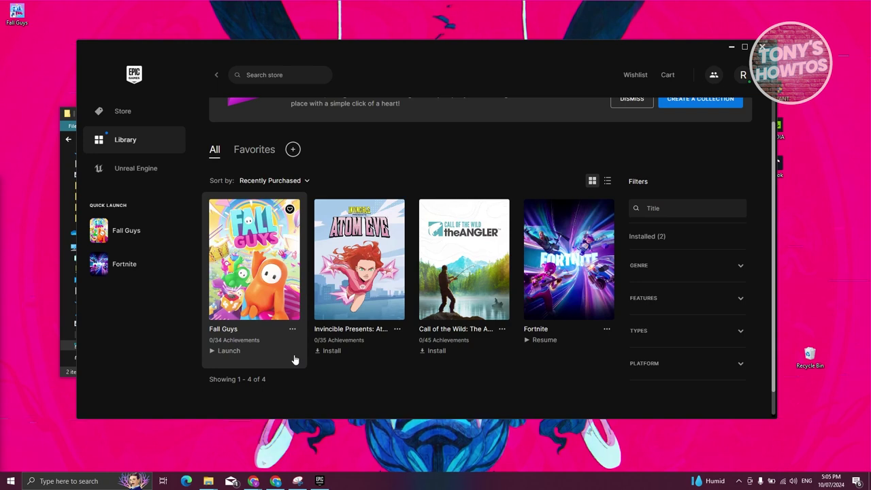
left_click(292, 328)
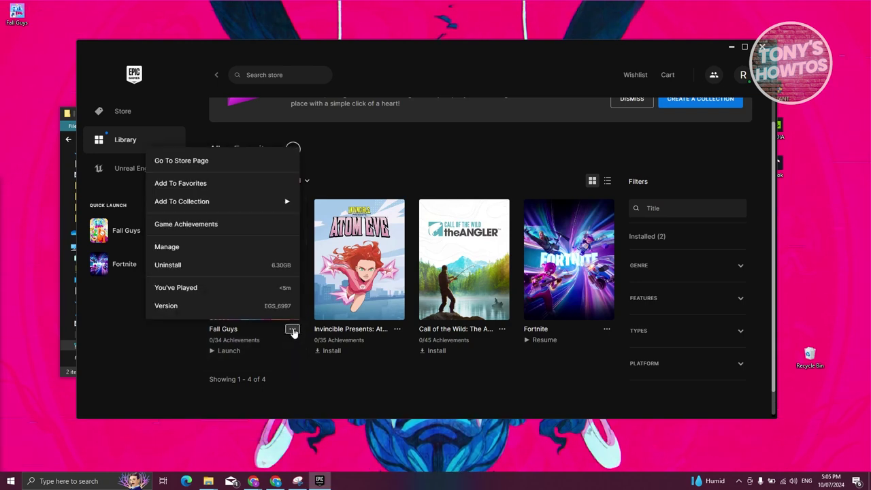
left_click(195, 248)
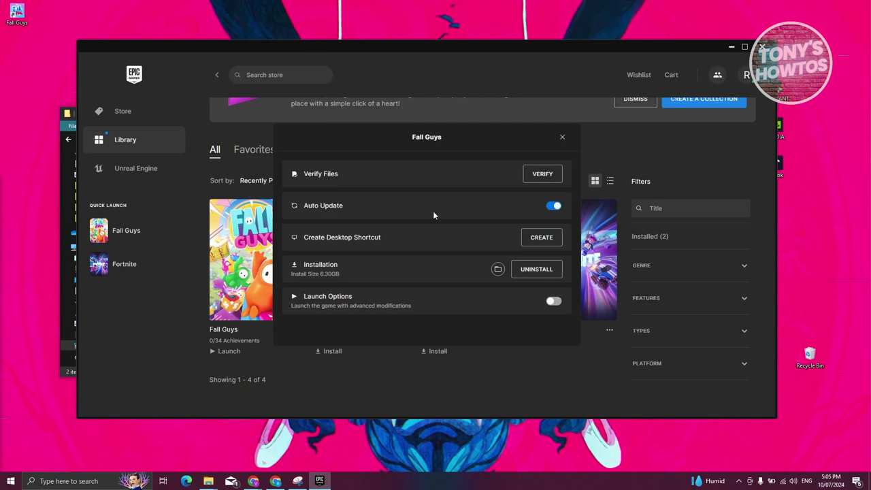
left_click(498, 269)
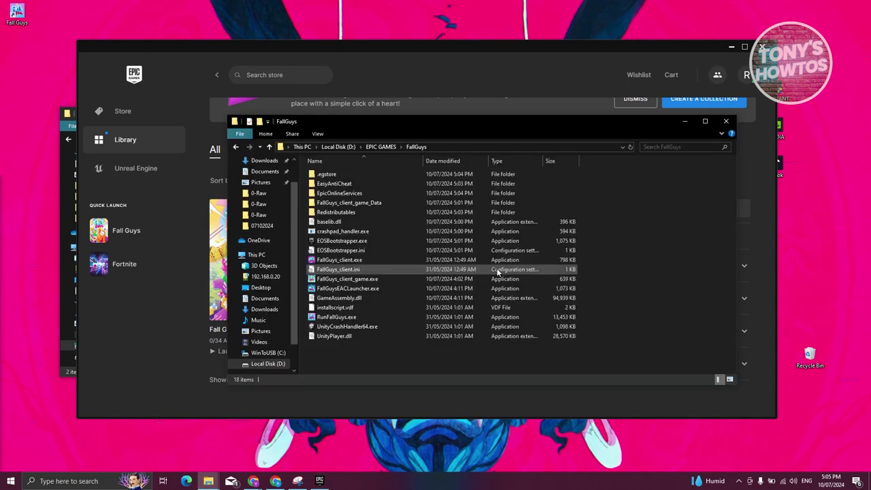
left_click(381, 147)
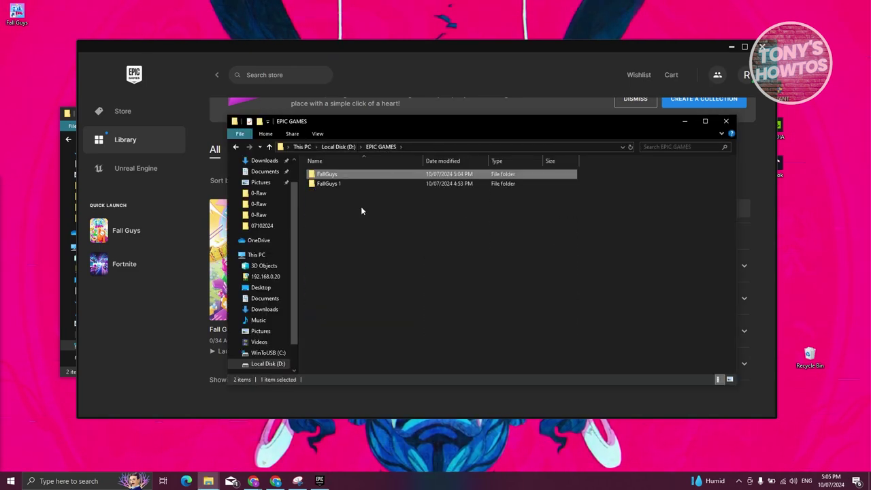